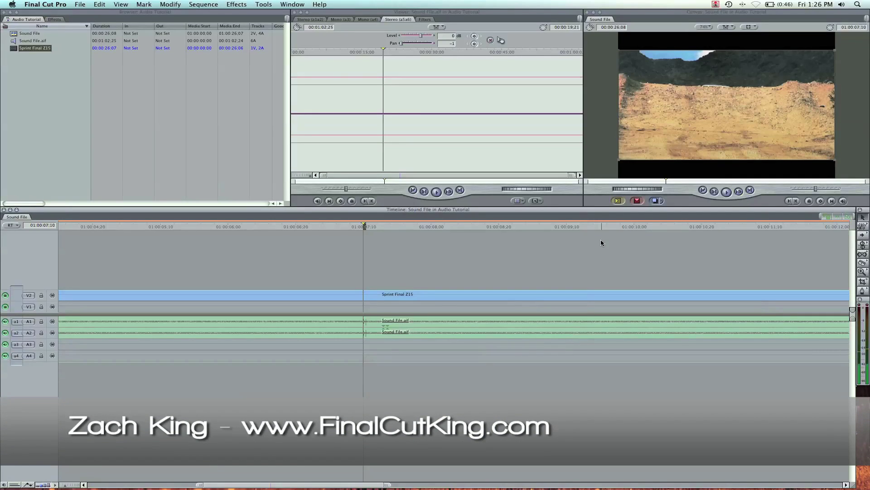
Zoom the timeline in to individual frames around the playhead.
{"action": "key", "text": "super+equal"}
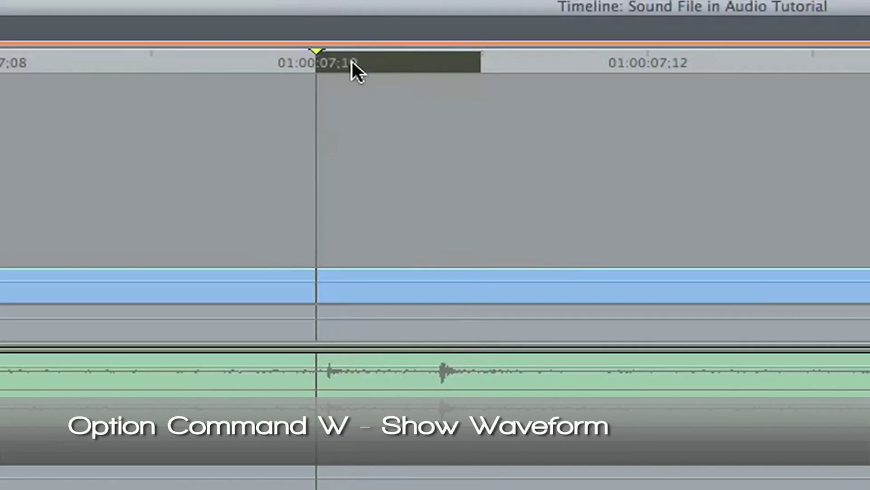
{"action": "left_click", "coordinate": [445, 63]}
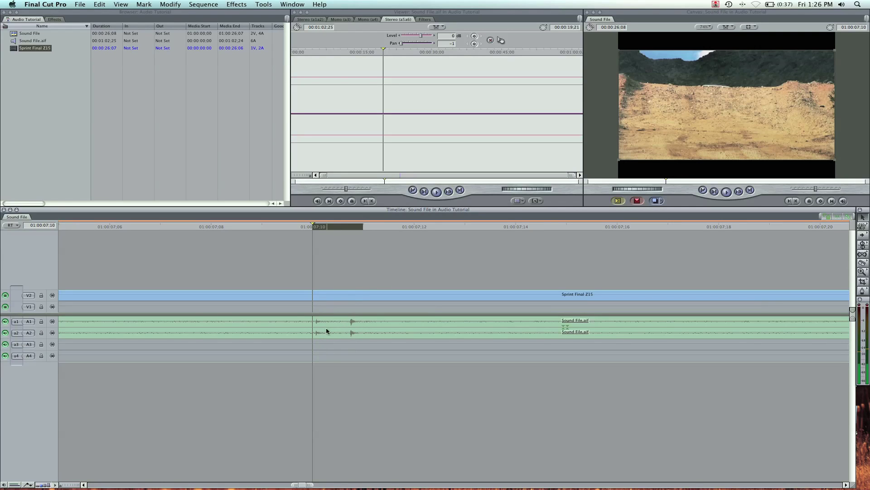
{"action": "key", "text": "Right"}
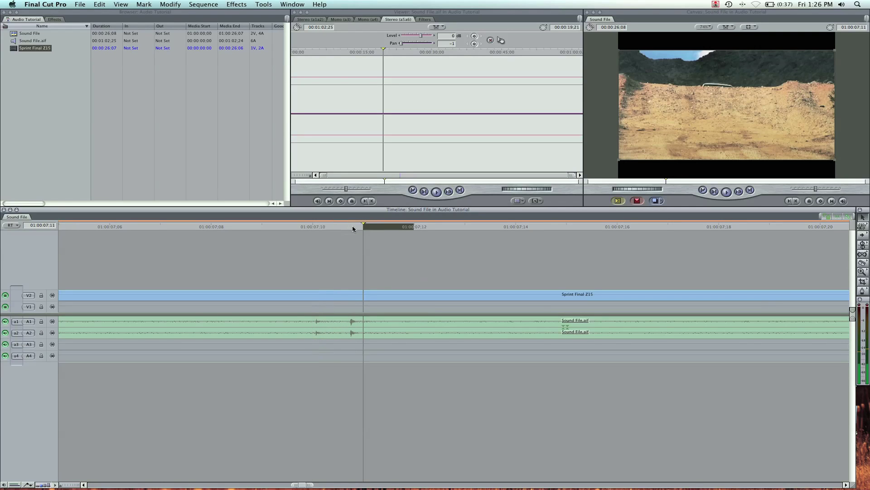
{"action": "key", "text": "Left"}
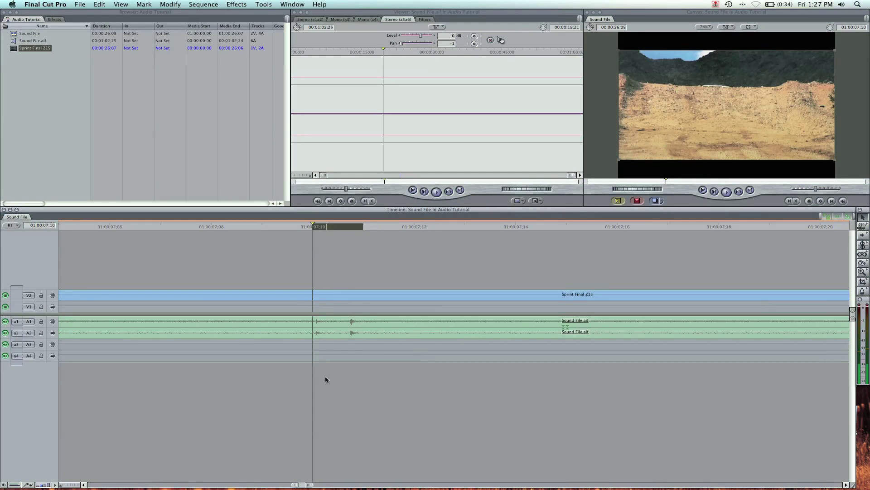
{"action": "double_click", "coordinate": [335, 326]}
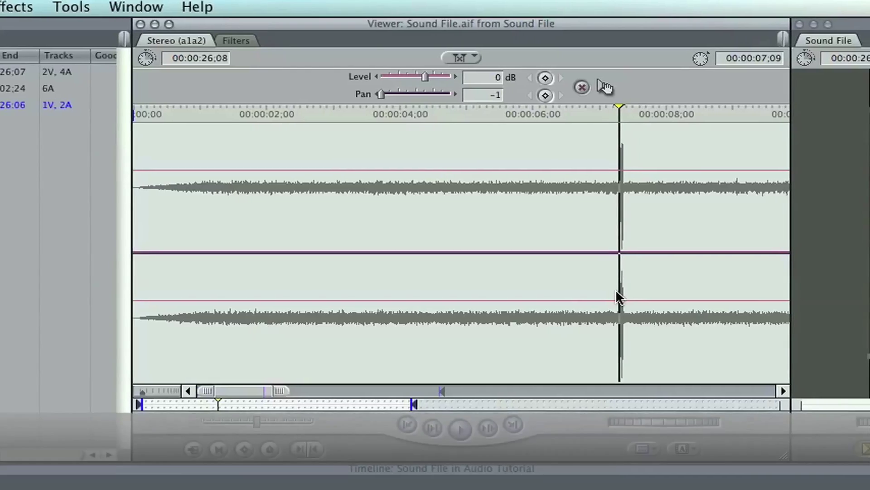
Zoom the Viewer waveform to single frames and park the playhead on the click at 00:00:07:10.
{"action": "key", "text": "super+equal"}
{"action": "key", "text": "super+equal"}
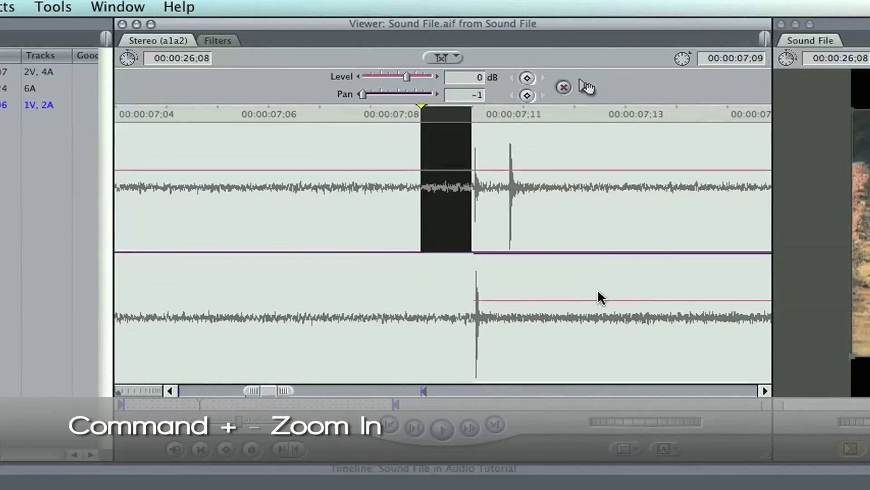
{"action": "key", "text": "super+equal"}
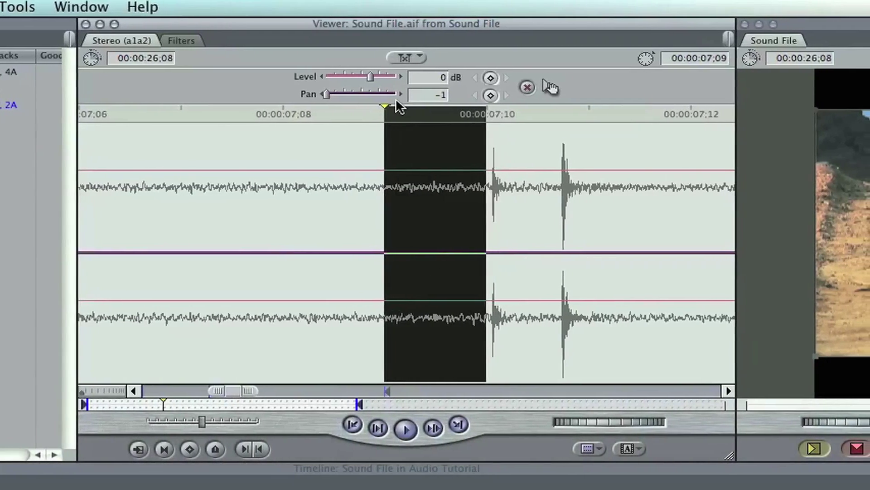
{"action": "mouse_move", "coordinate": [404, 121]}
{"action": "left_mouse_down"}
{"action": "mouse_move", "coordinate": [466, 121]}
{"action": "mouse_move", "coordinate": [477, 97]}
{"action": "left_mouse_up"}
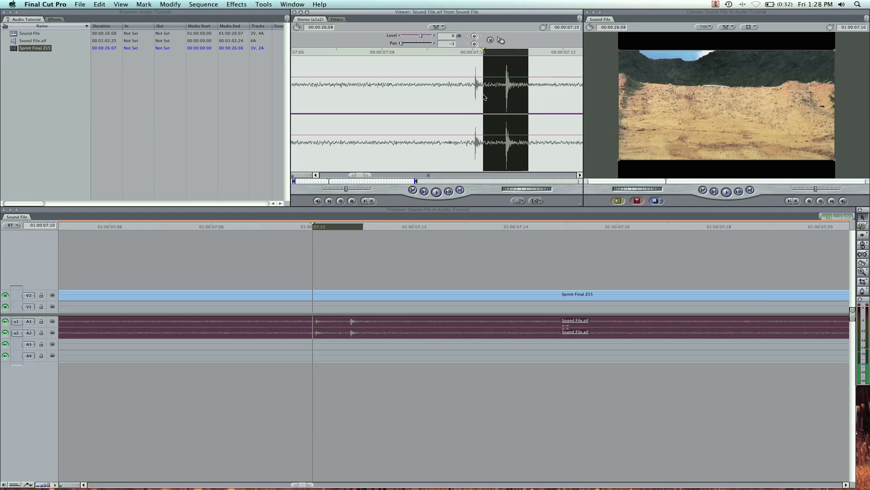
{"action": "left_click_drag", "start_coordinate": [477, 97], "coordinate": [468, 98]}
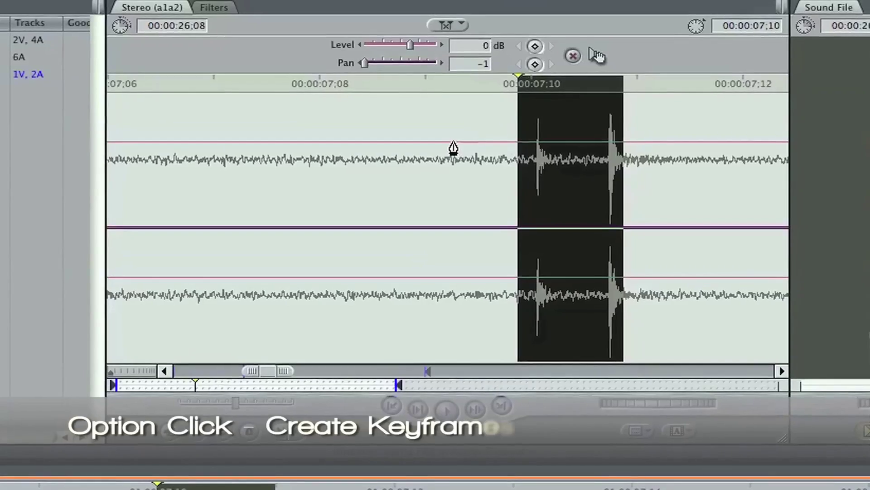
Add four volume keyframes bracketing the click spike frame.
{"action": "left_click", "coordinate": [457, 141], "text": "alt"}
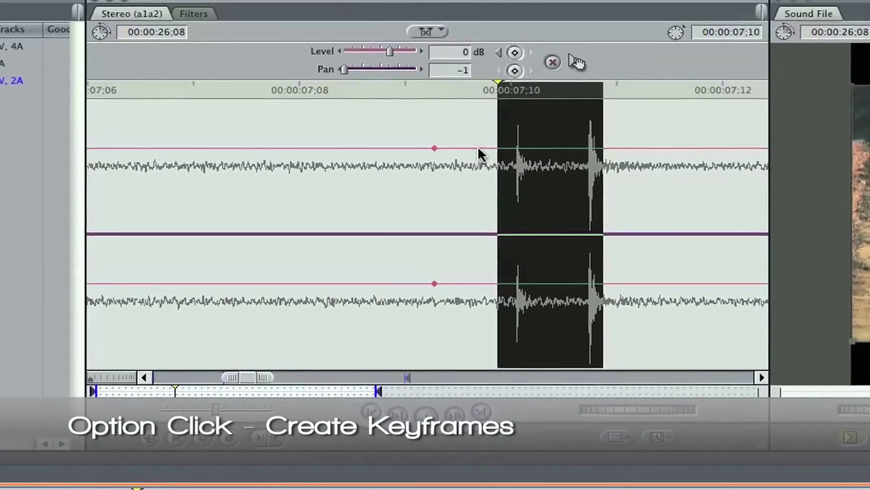
{"action": "left_click", "coordinate": [476, 149], "text": "alt"}
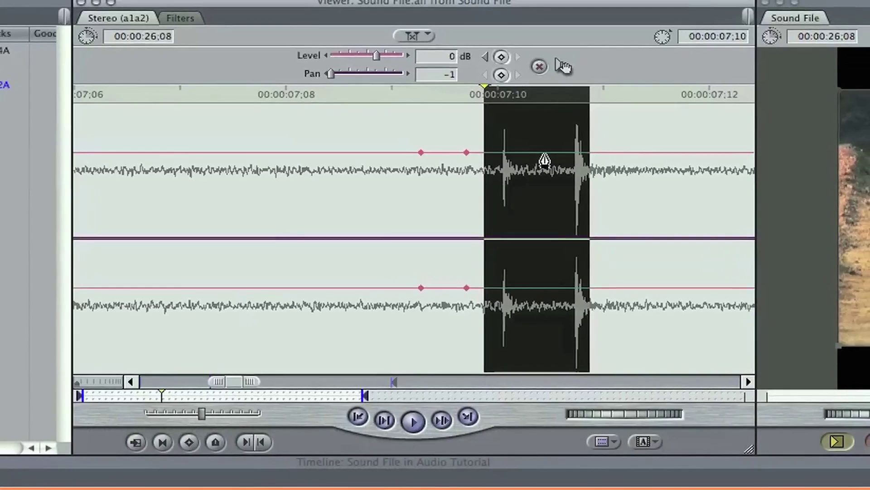
{"action": "left_click", "coordinate": [537, 161], "text": "alt"}
{"action": "left_click", "coordinate": [572, 157], "text": "alt"}
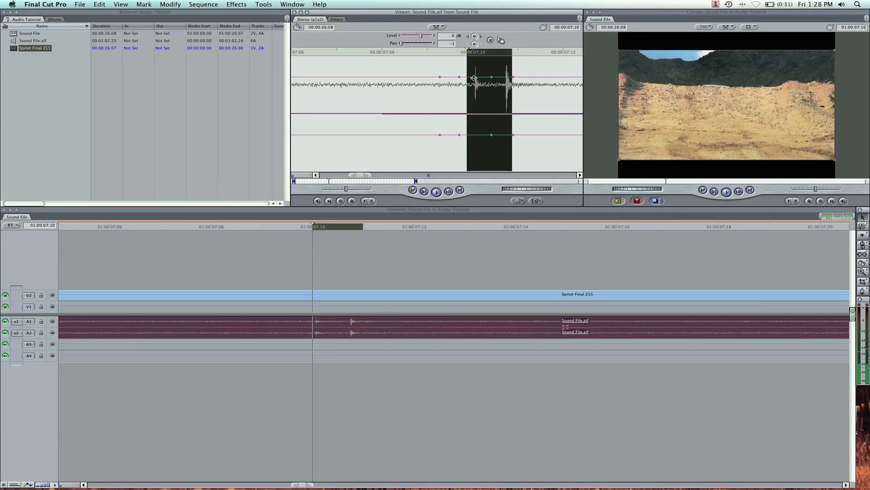
Dip the level to -28 dB at the click, then play back from before it to check.
{"action": "left_click_drag", "start_coordinate": [473, 78], "coordinate": [473, 80]}
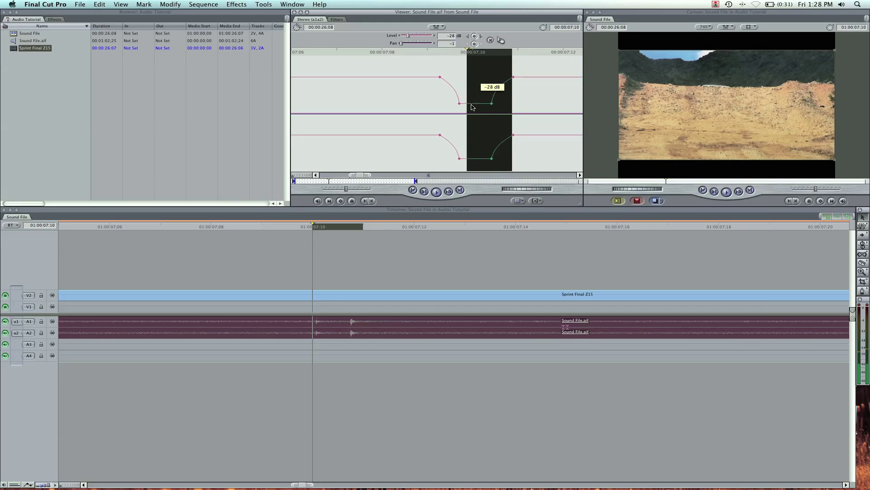
{"action": "left_click_drag", "start_coordinate": [469, 52], "coordinate": [373, 55]}
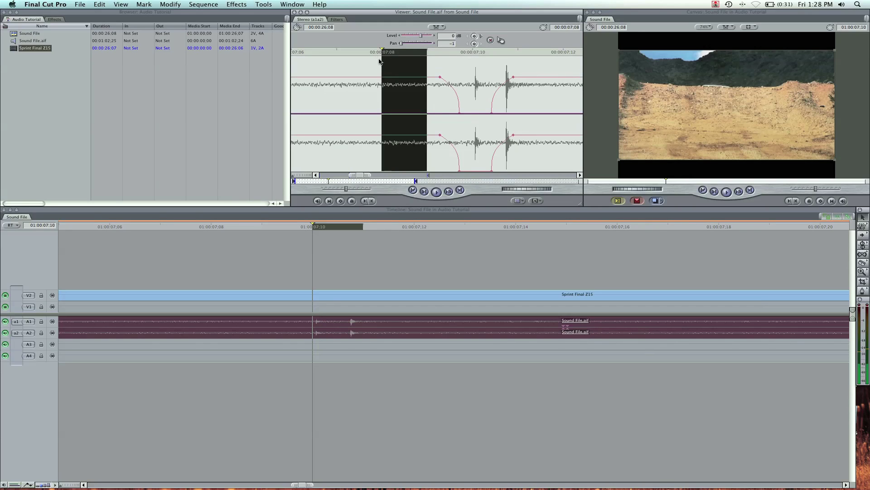
{"action": "key", "text": "Right"}
{"action": "key", "text": "Right"}
{"action": "key", "text": "Right"}
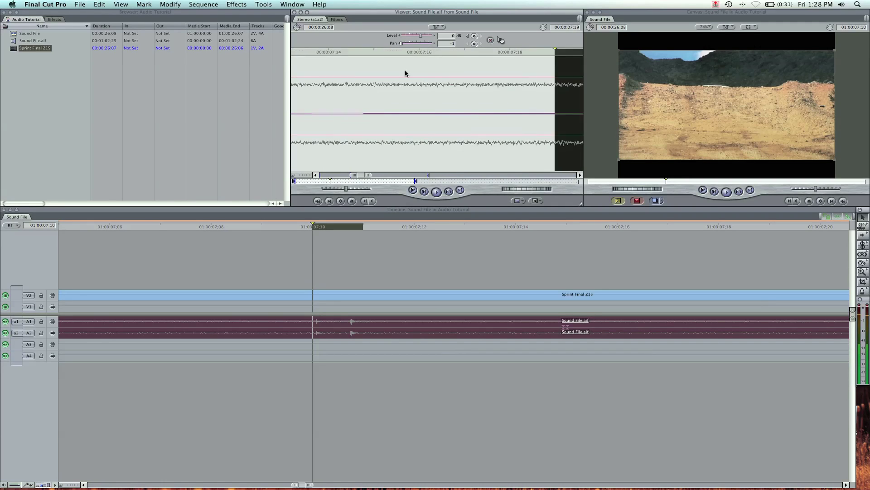
{"action": "key", "text": "Right"}
{"action": "key", "text": "Right"}
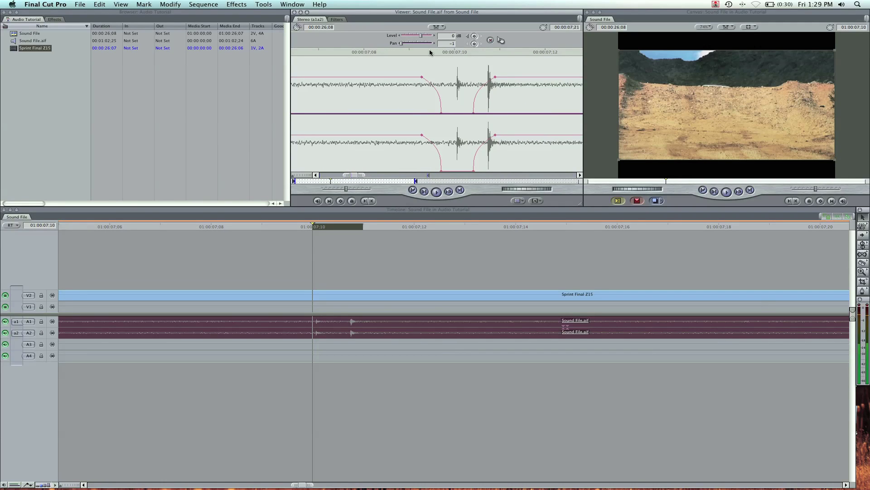